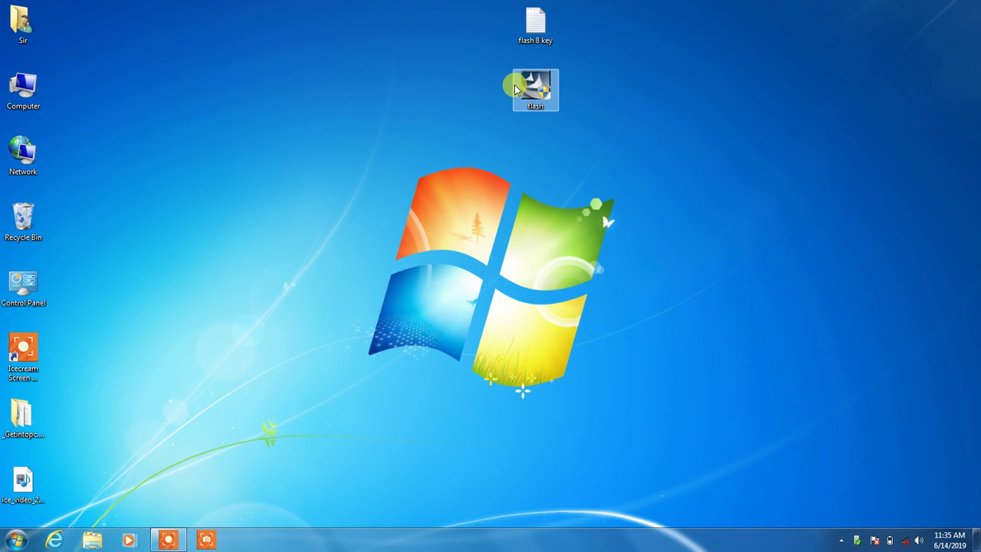
Step: Drag the flash installer icon left on the desktop, away from the flash 8 key file
left_click_drag(535, 80, 392, 84)
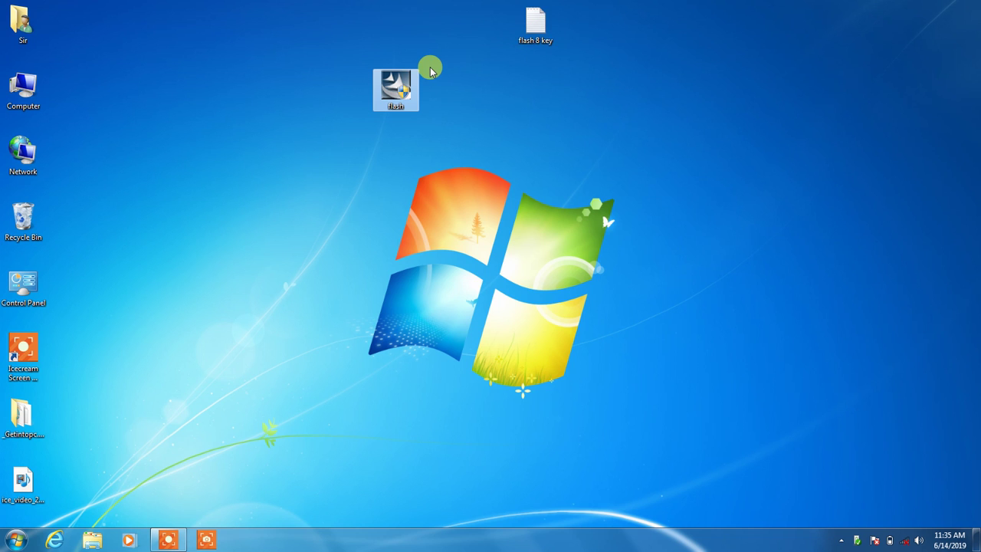
Step: Launch the flash installer and refresh the desktop while the setup wizard loads
double_click(396, 91)
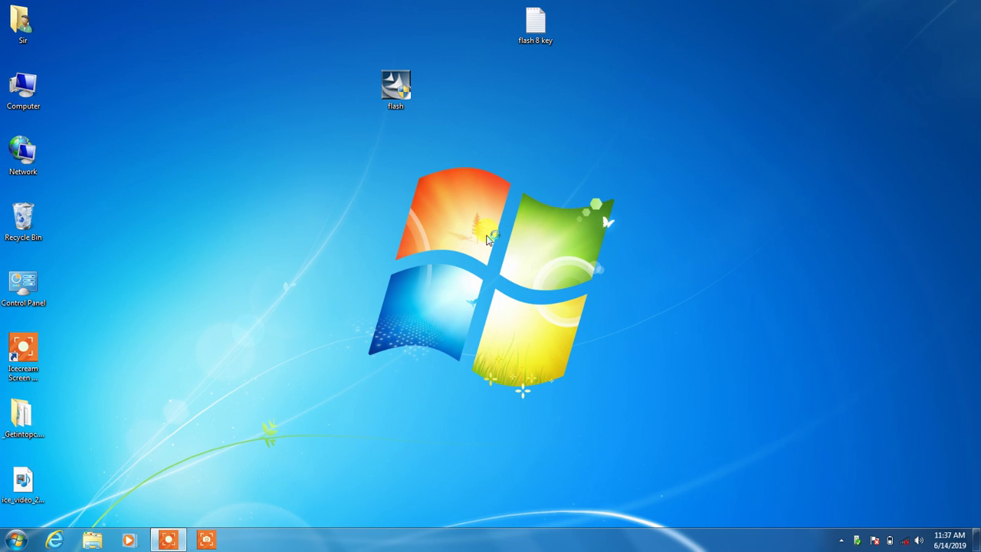
right_click(468, 216)
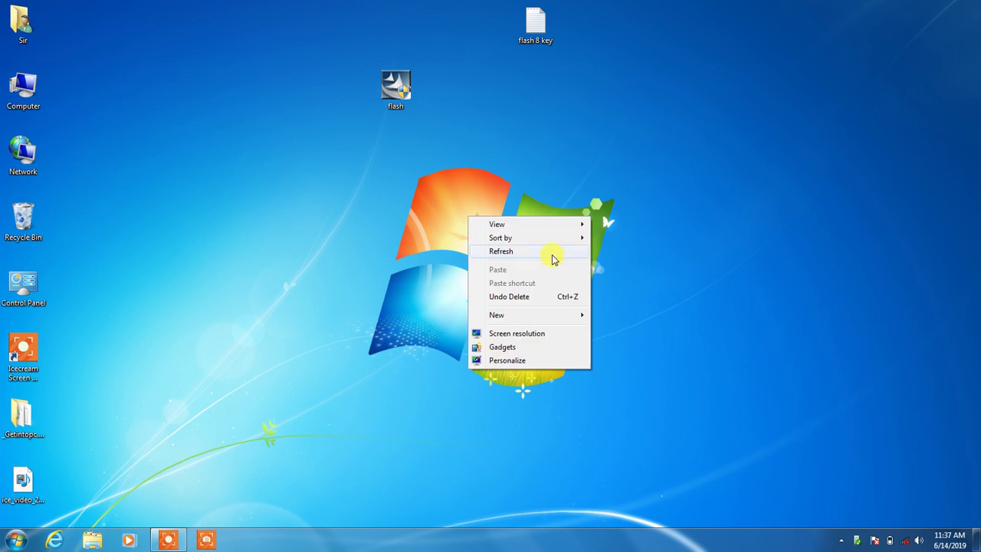
left_click(552, 255)
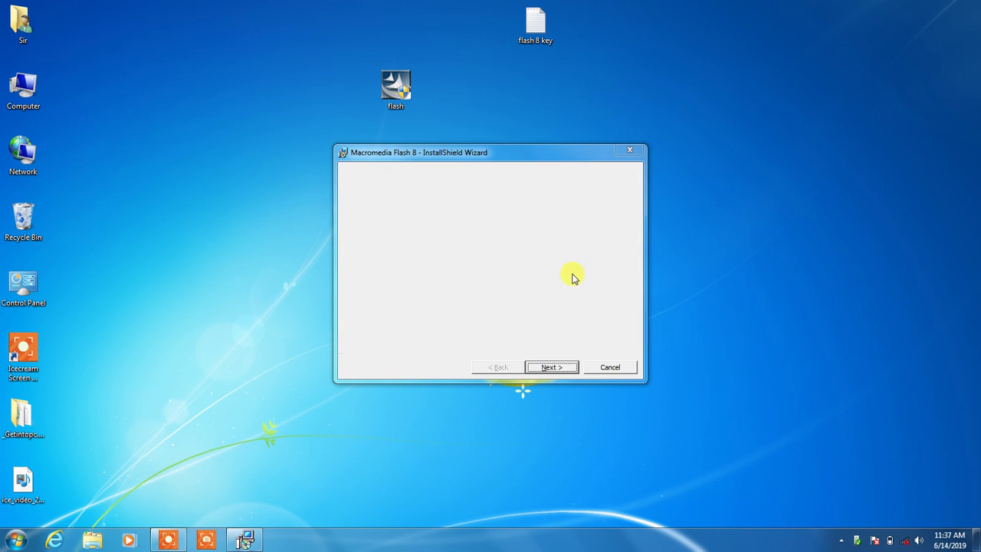
Step: Get past the welcome page and accept the Flash 8 license agreement
left_click(555, 371)
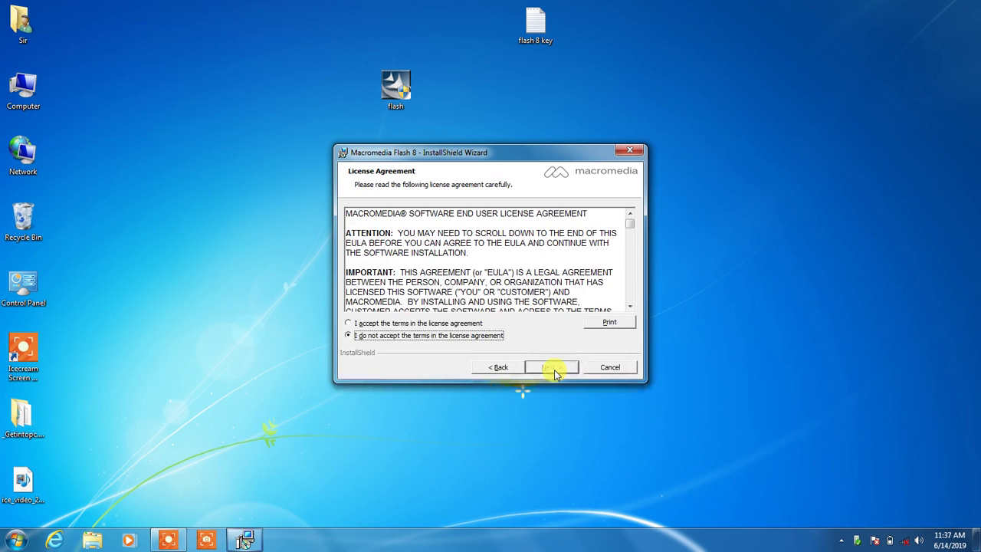
left_click(380, 324)
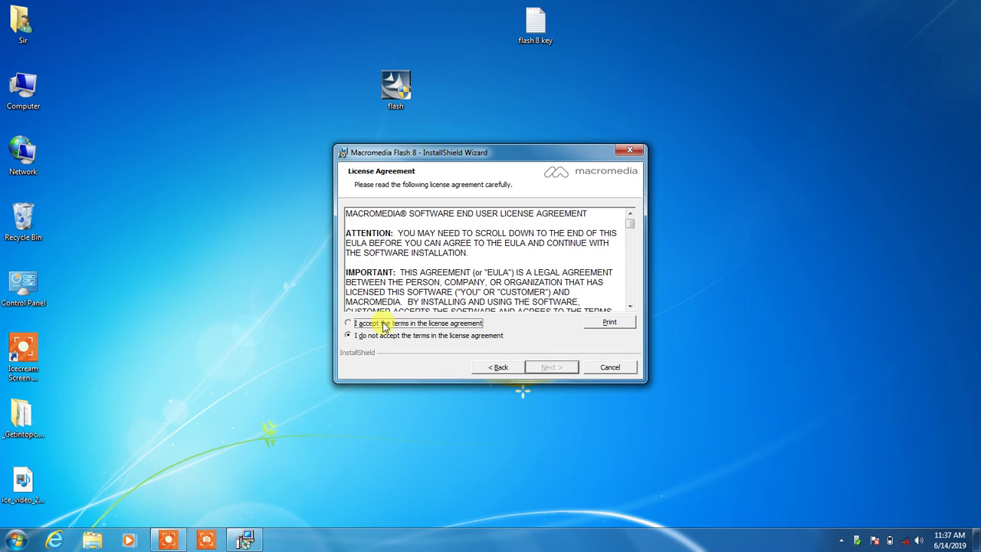
left_click(543, 368)
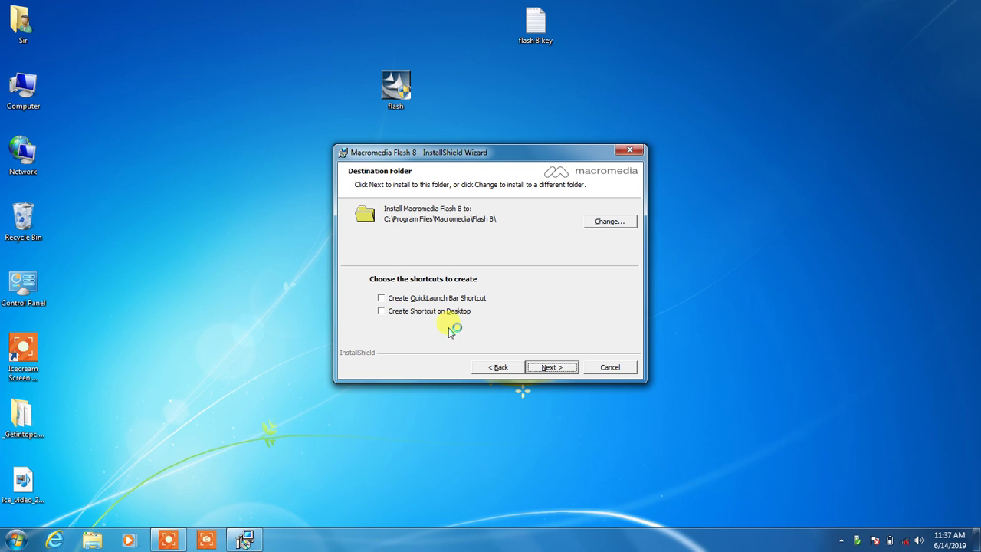
Step: Add the QuickLaunch shortcut, keep default folder and Flash Player, and open the key file
left_click(391, 311)
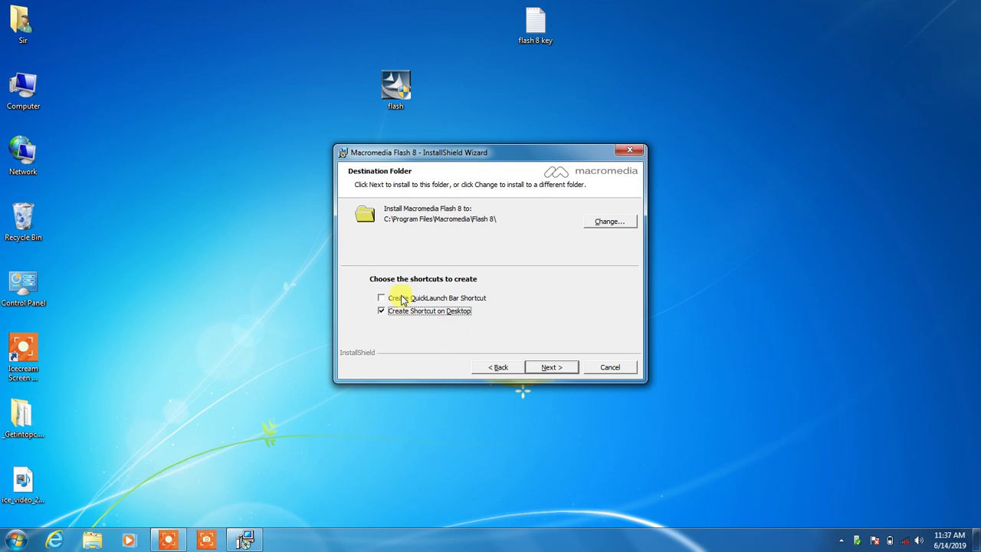
left_click(547, 367)
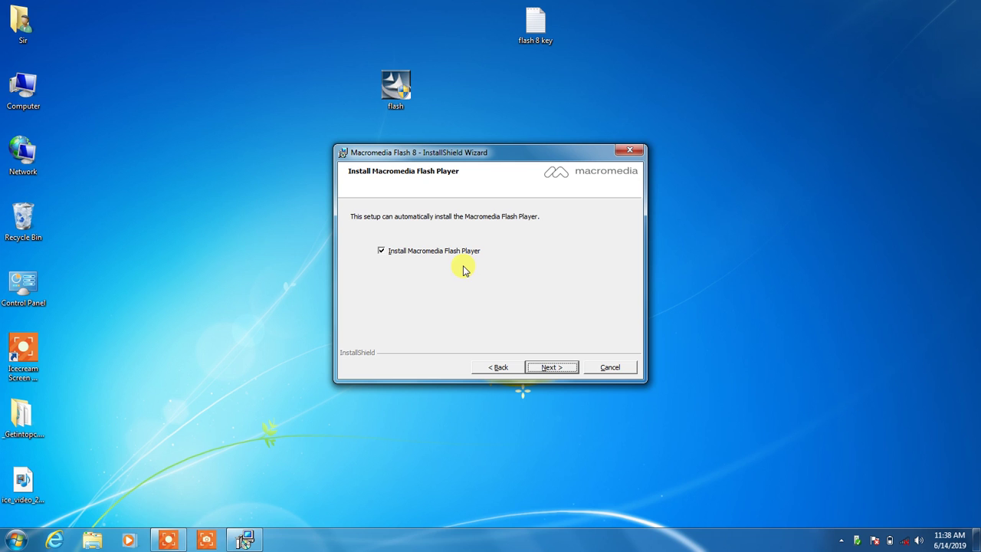
left_click(554, 368)
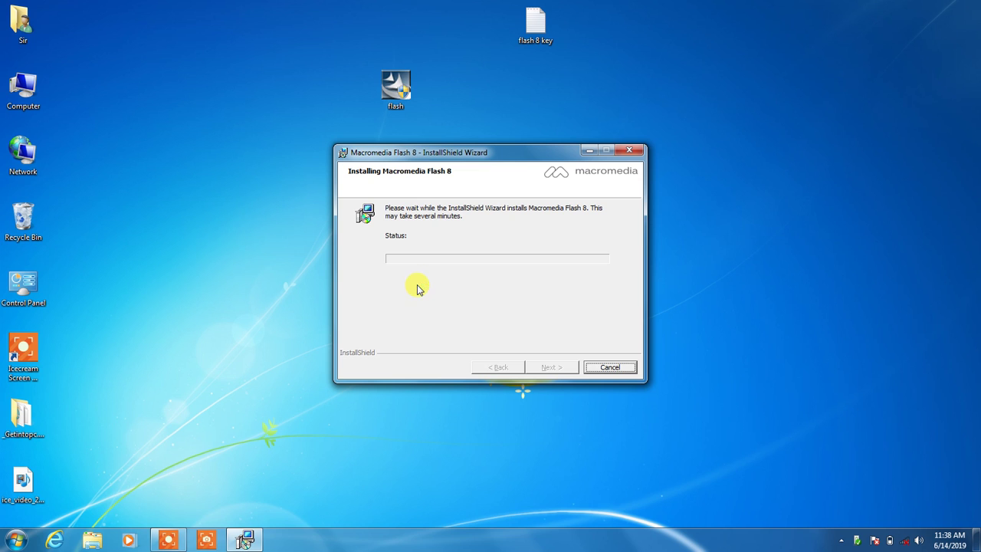
left_click(528, 40)
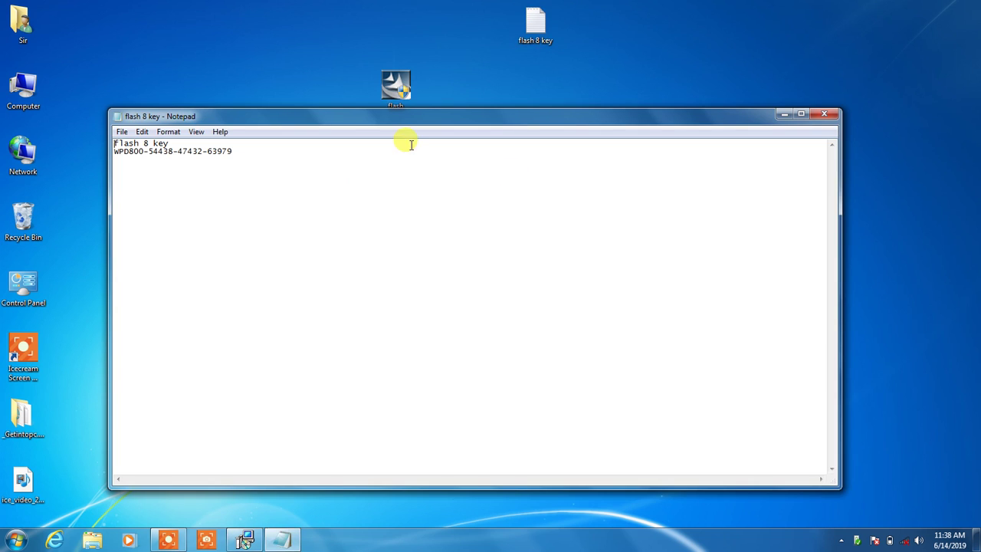
Step: Set the Notepad font size to 26 for the flash 8 key text
left_click(161, 132)
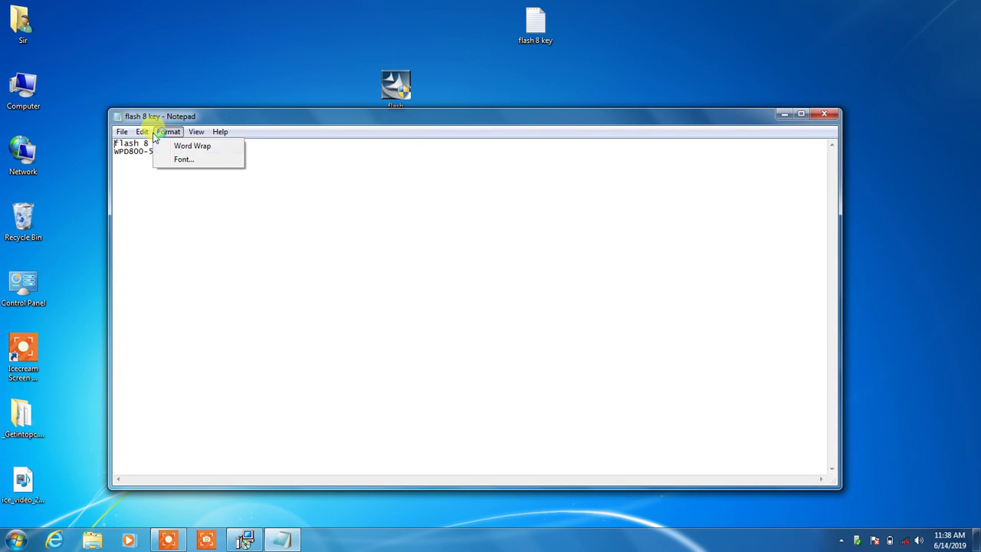
left_click(188, 159)
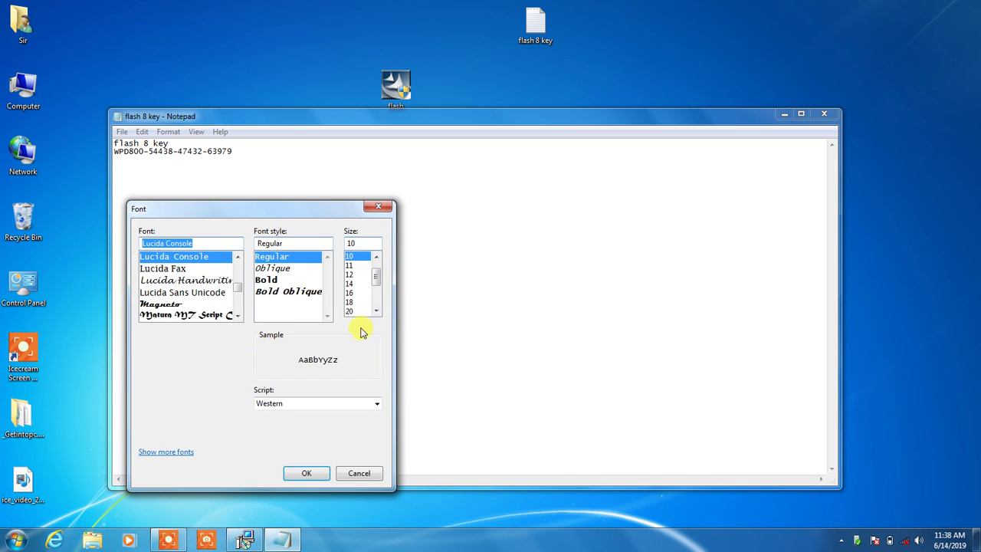
scroll(366, 311, "down", 2)
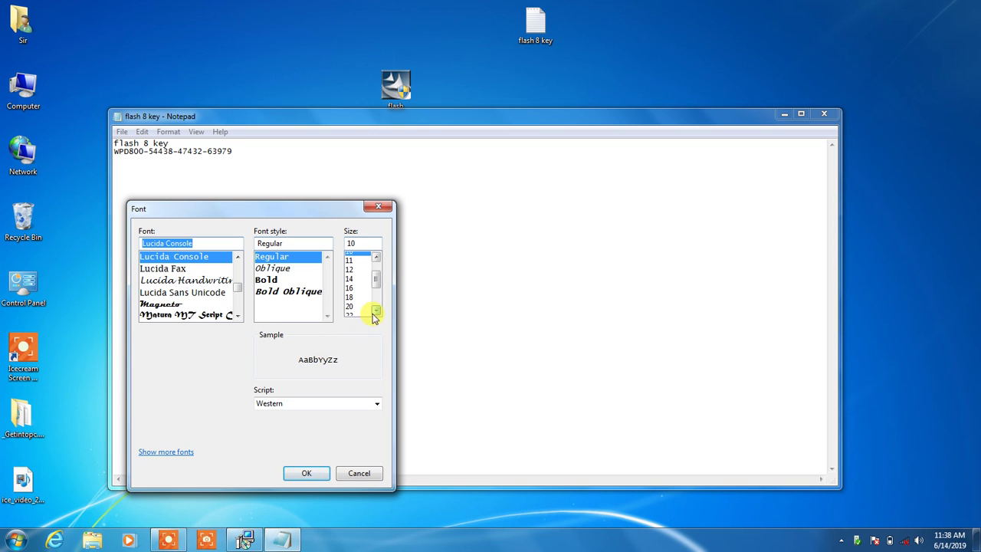
scroll(365, 305, "down", 1)
left_click(351, 311)
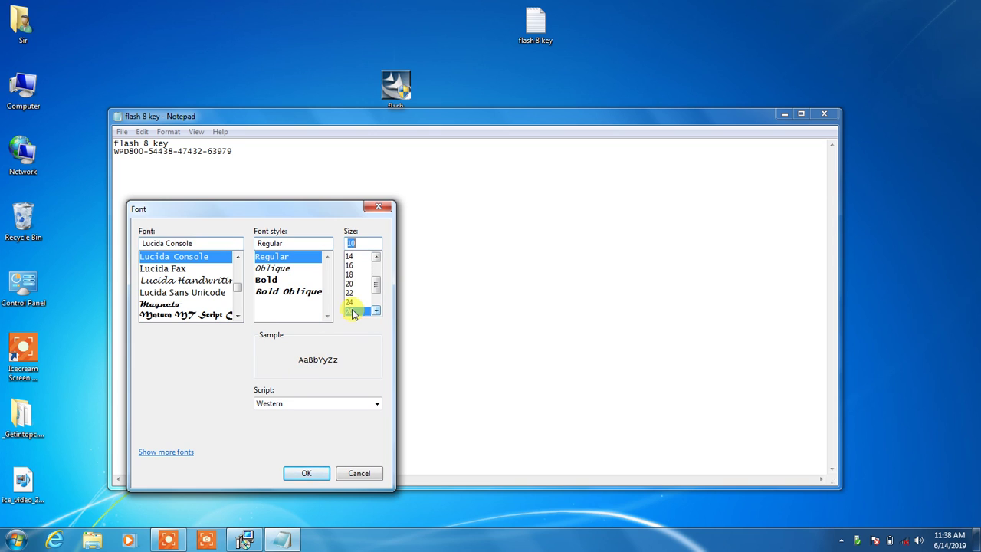
left_click(307, 471)
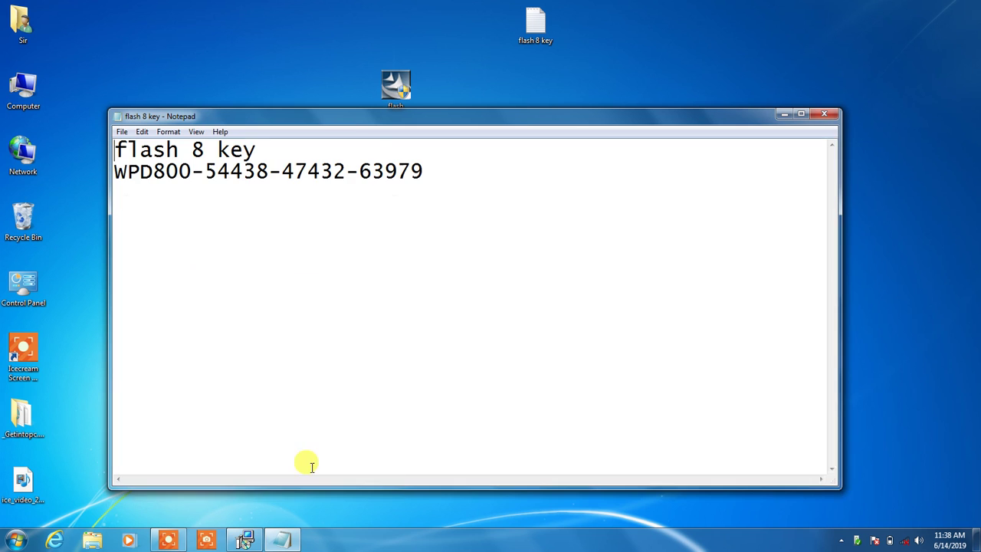
Step: Move the key window aside and select the serial number line during installation
mouse_move(383, 117)
left_mouse_down()
mouse_move(474, 327)
mouse_move(464, 306)
left_mouse_up()
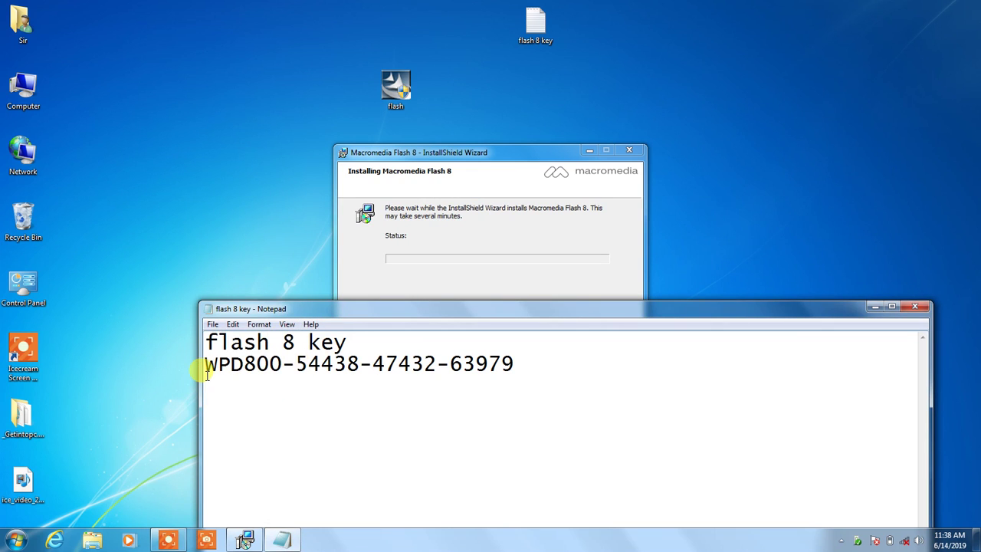
left_click_drag(207, 366, 511, 368)
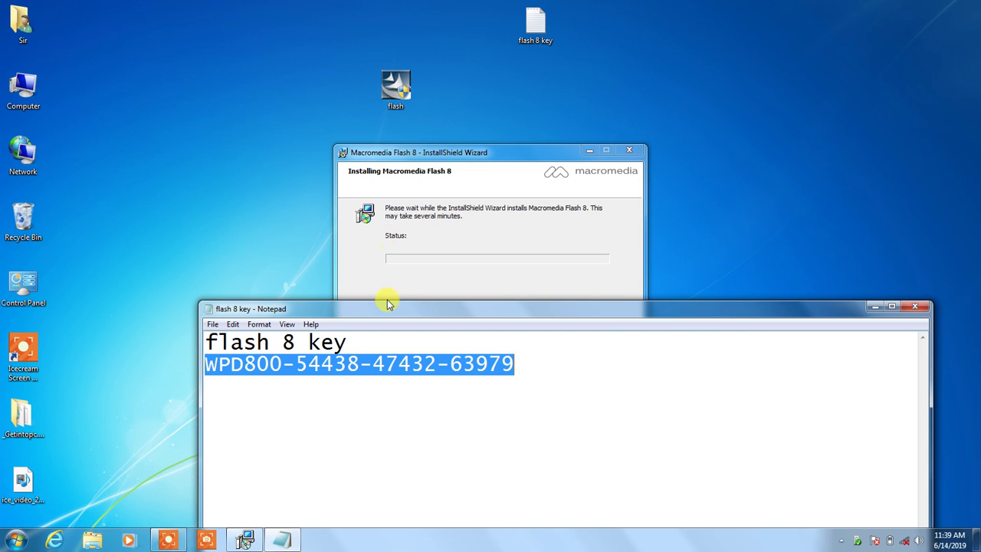
left_click(168, 540)
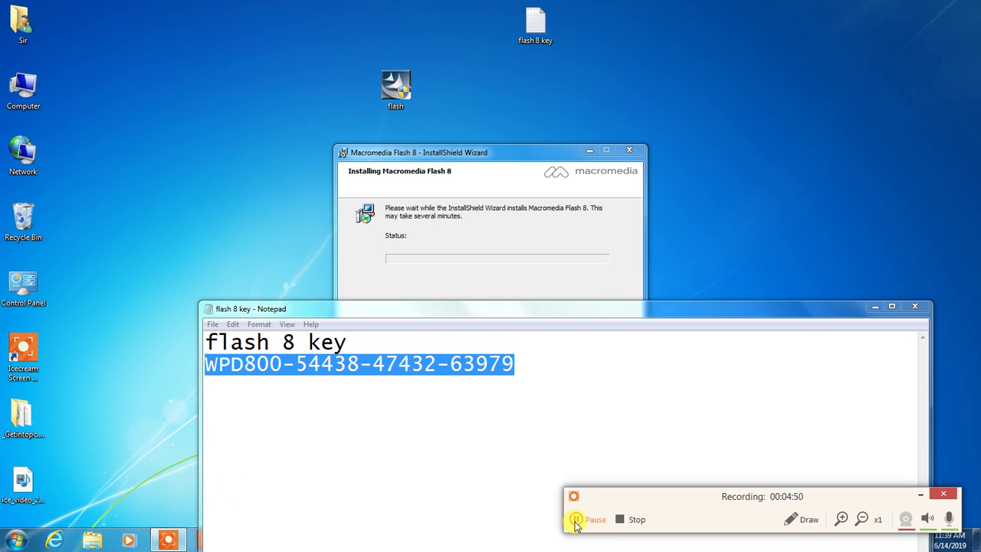
left_click(576, 520)
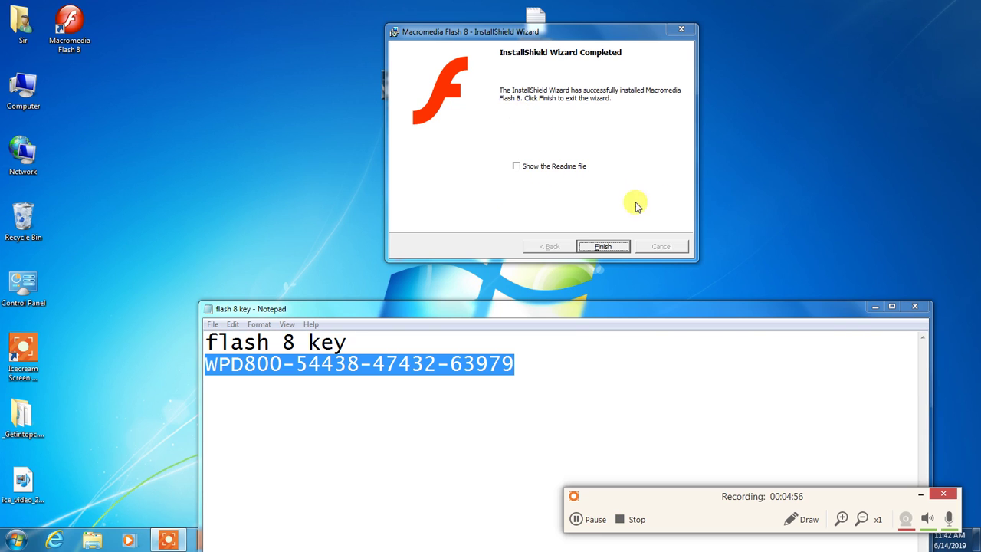
Step: Finish the installer and start Flash 8 from its new desktop shortcut
left_click(603, 246)
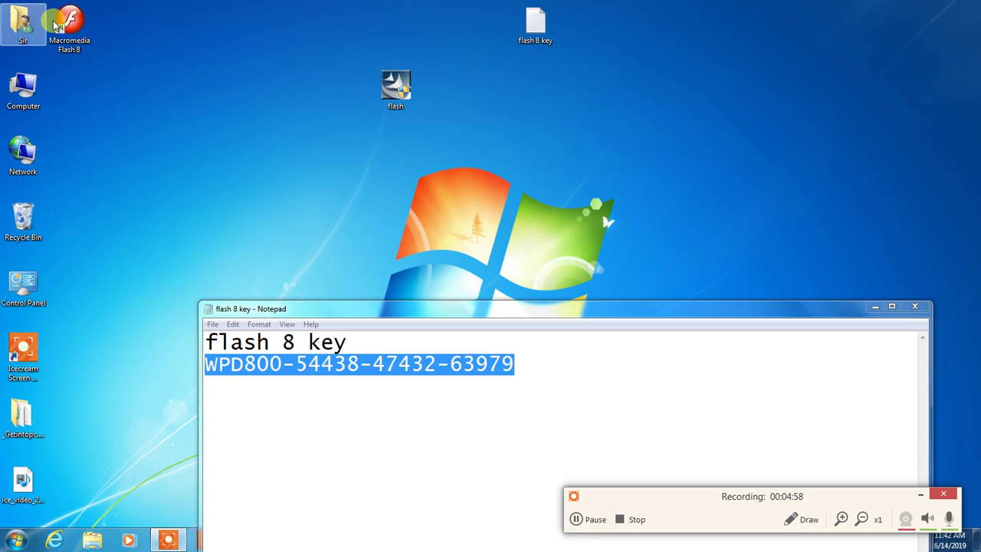
double_click(69, 35)
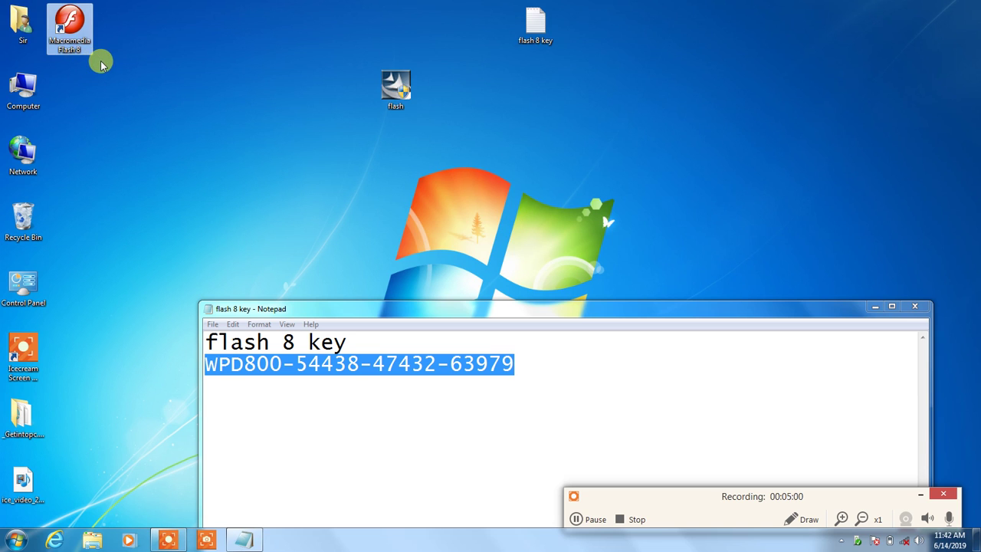
left_click(157, 73)
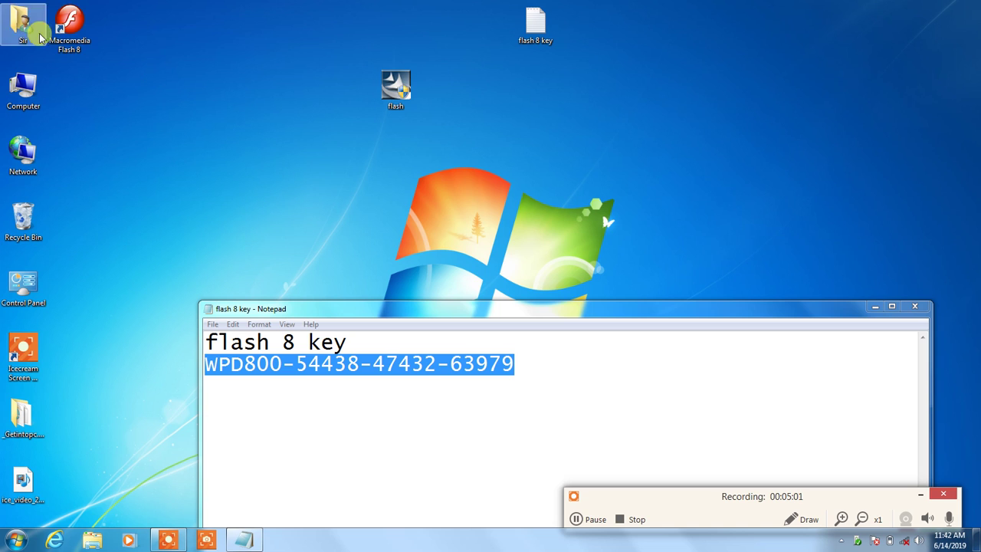
left_click(77, 39)
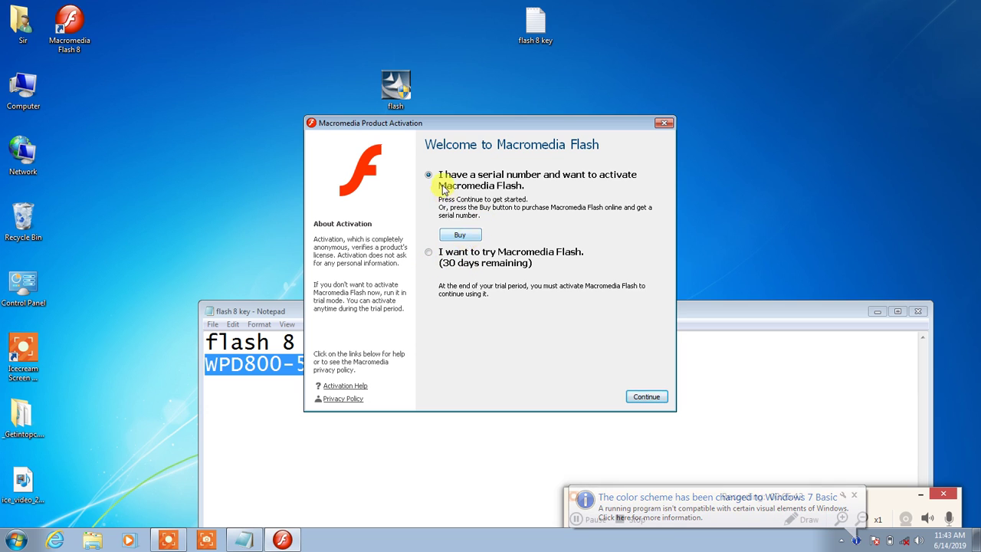
Step: Continue to serial-number activation and copy the serial number from Notepad
left_click(648, 396)
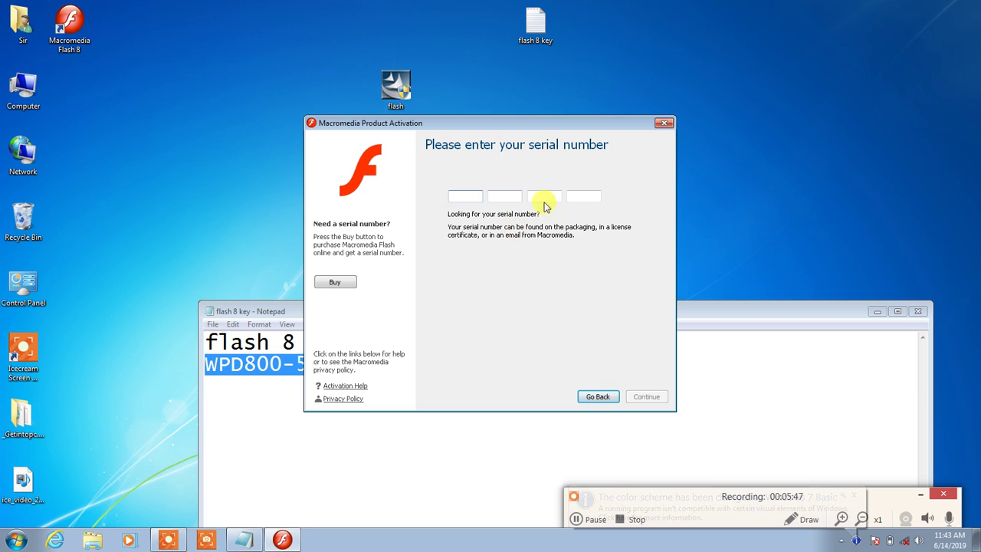
left_click(276, 376)
left_click_drag(206, 364, 516, 374)
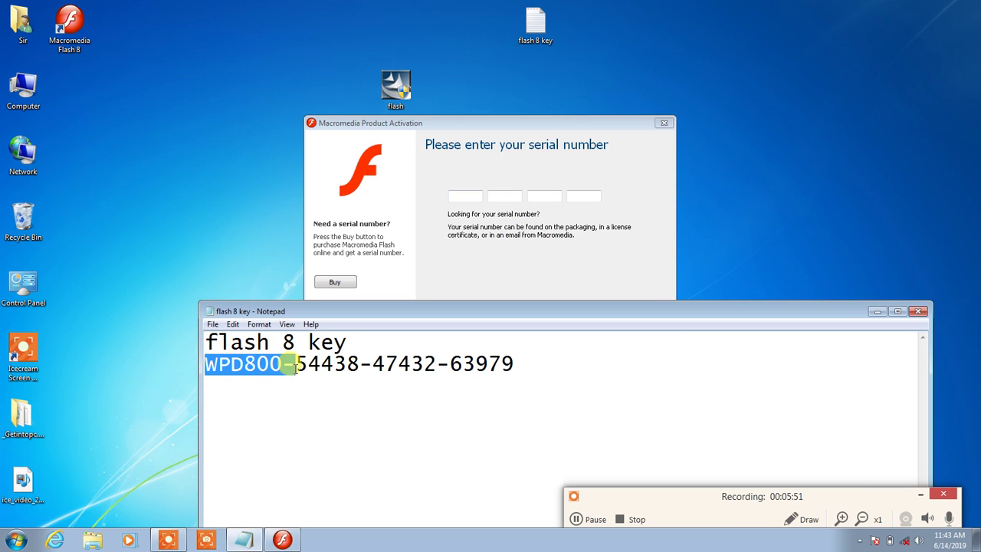
right_click(476, 359)
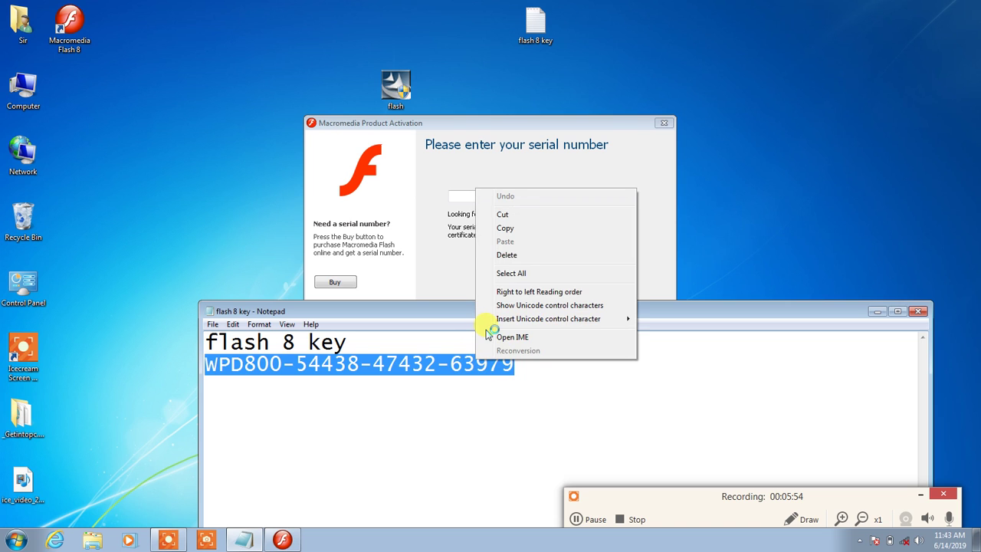
left_click(509, 227)
Step: Paste the serial into the first field, submit it for activation, and skip registration
left_click(456, 197)
right_click(456, 196)
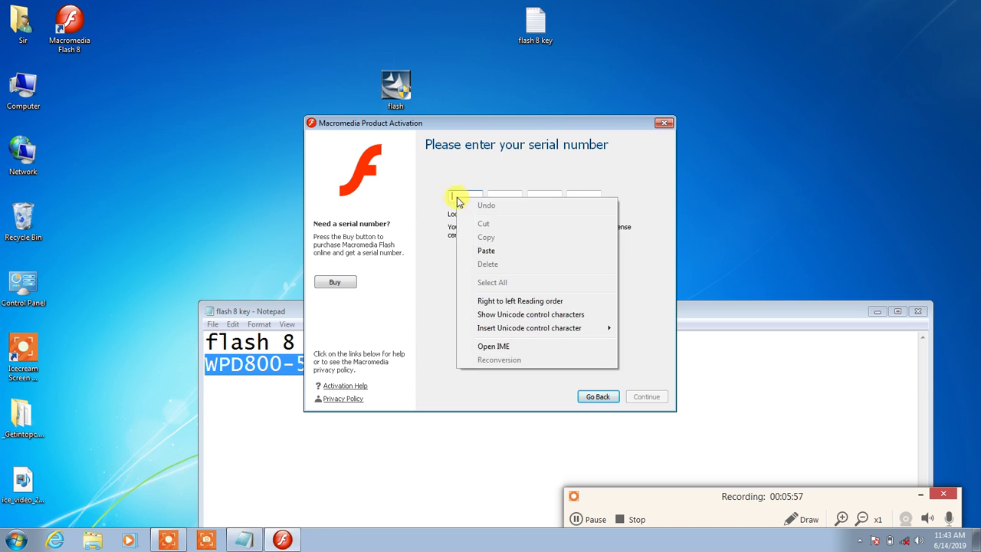
left_click(497, 252)
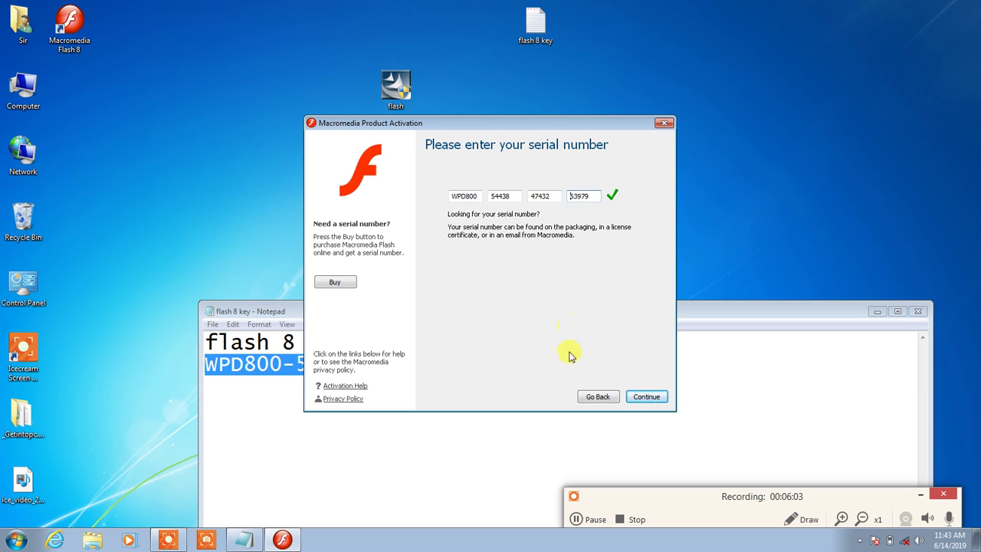
left_click(644, 399)
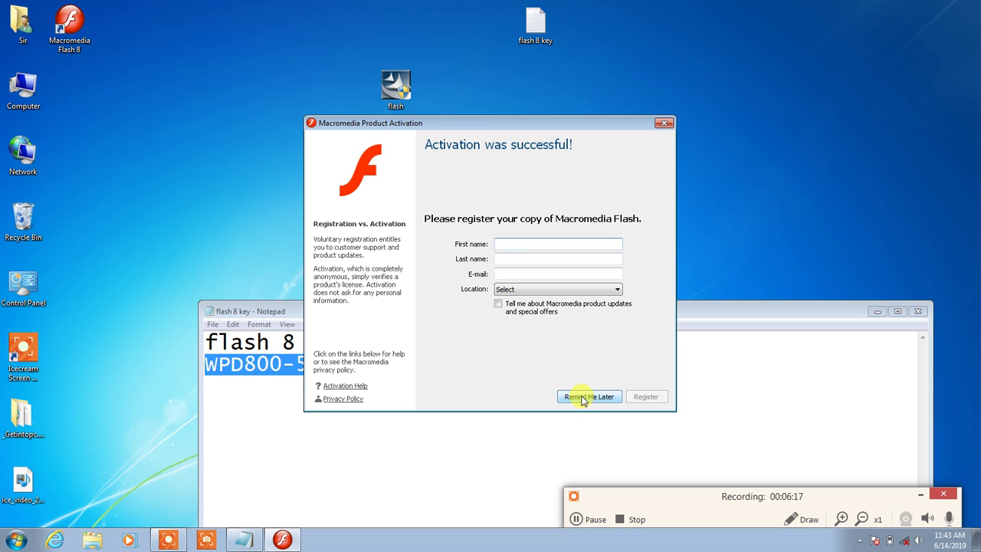
left_click(582, 397)
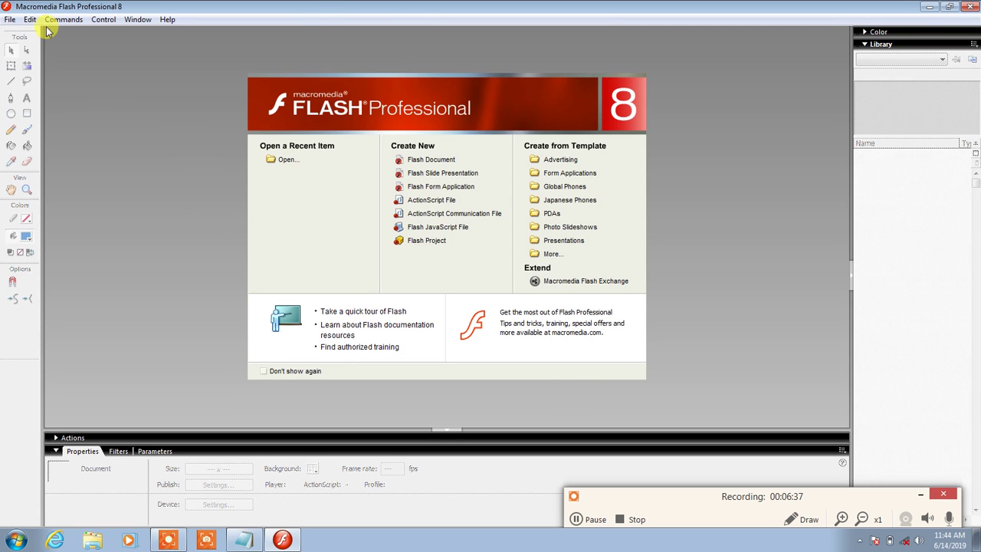
Step: Create a new Flash Document from the start page's Create New list
left_click(428, 165)
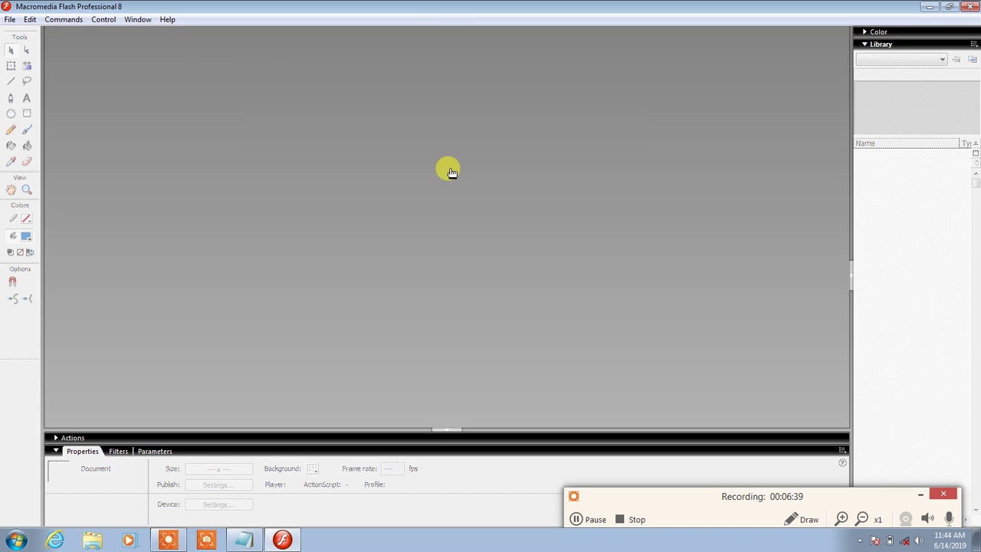